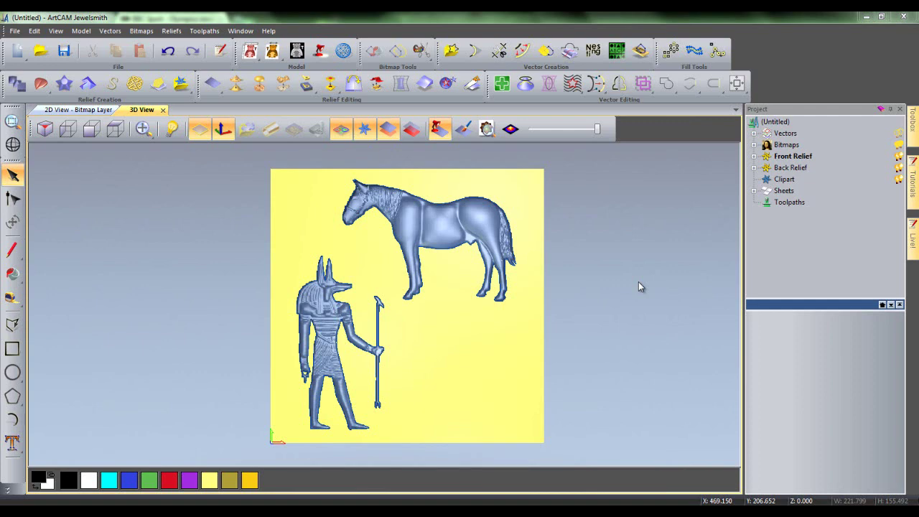
pyautogui.click(497, 207)
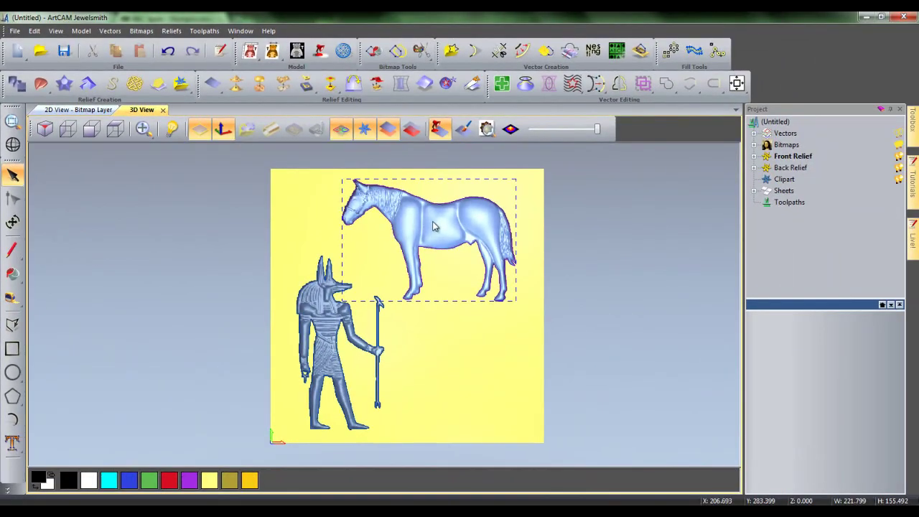
pyautogui.rightClick(432, 227)
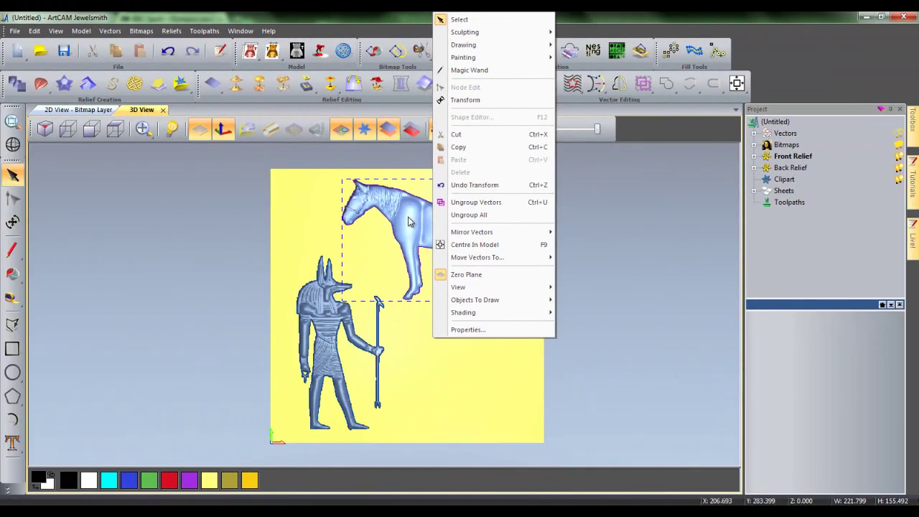
pyautogui.click(442, 190)
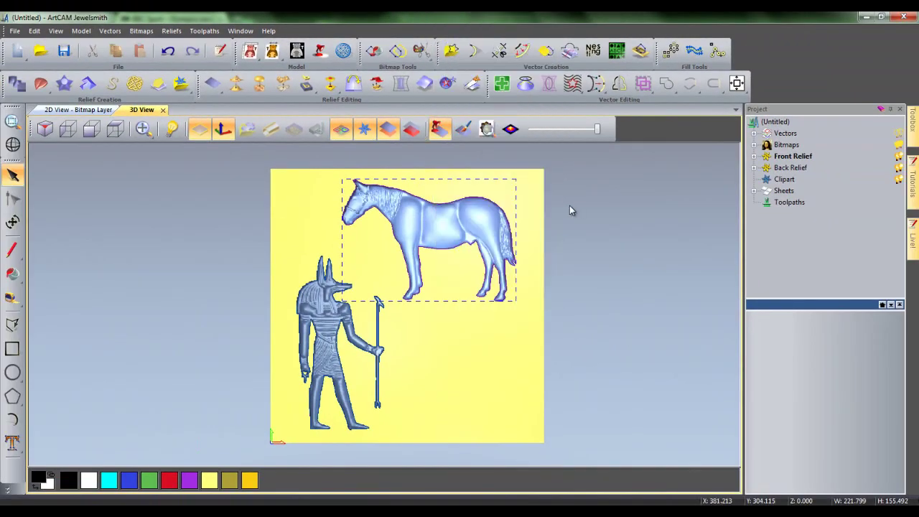
# Step: Start the Transform tool (T) on the selected horse relief, sized 221.799 × 155.492 mm
pyautogui.press('t')
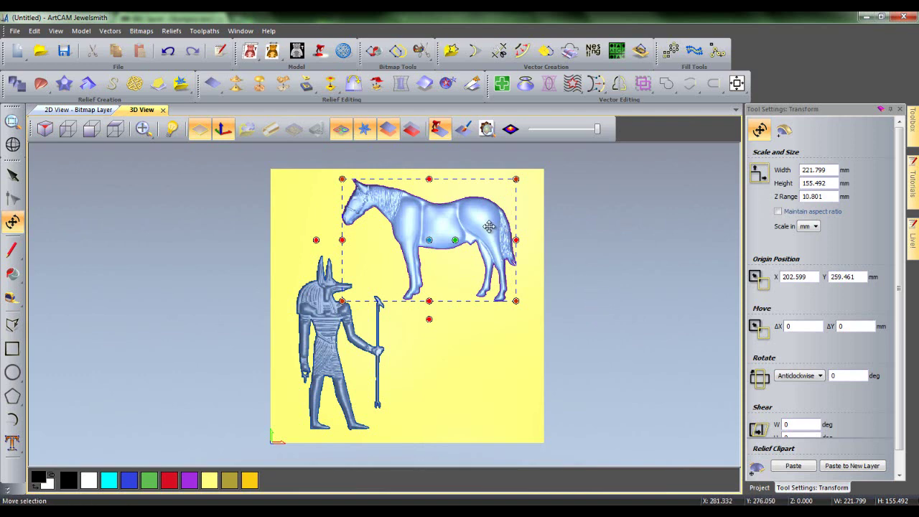
# Step: Shift the horse relief 17.587 mm right with no vertical change, origin at X 216.522, Y 261.639
pyautogui.moveTo(480, 221)
pyautogui.mouseDown()
pyautogui.moveTo(459, 215)
pyautogui.moveTo(348, 274)
pyautogui.moveTo(444, 340)
pyautogui.moveTo(524, 309)
pyautogui.moveTo(538, 264)
pyautogui.moveTo(477, 219)
pyautogui.mouseUp()
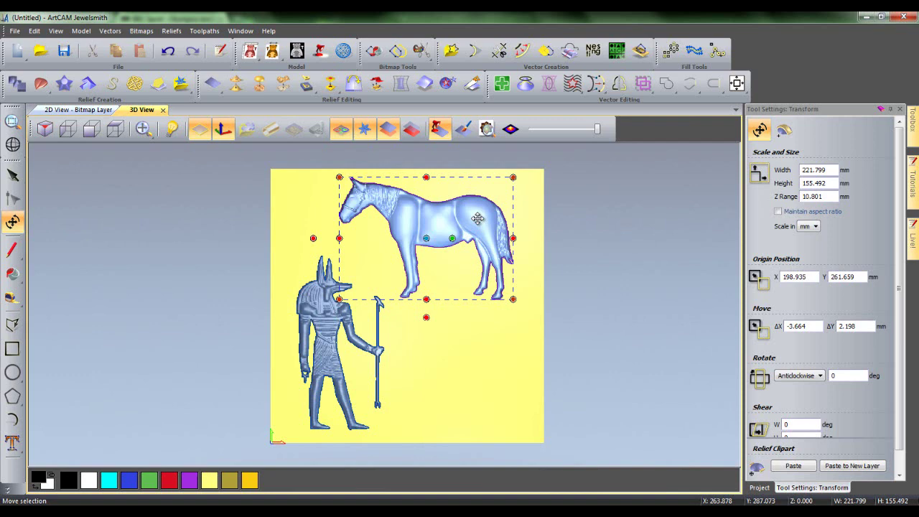
pyautogui.press('alt')
pyautogui.moveTo(497, 220)
pyautogui.mouseDown()
pyautogui.moveTo(583, 226)
pyautogui.moveTo(518, 227)
pyautogui.moveTo(464, 261)
pyautogui.moveTo(462, 315)
pyautogui.moveTo(464, 231)
pyautogui.moveTo(444, 221)
pyautogui.moveTo(459, 218)
pyautogui.moveTo(430, 219)
pyautogui.moveTo(488, 221)
pyautogui.mouseUp()
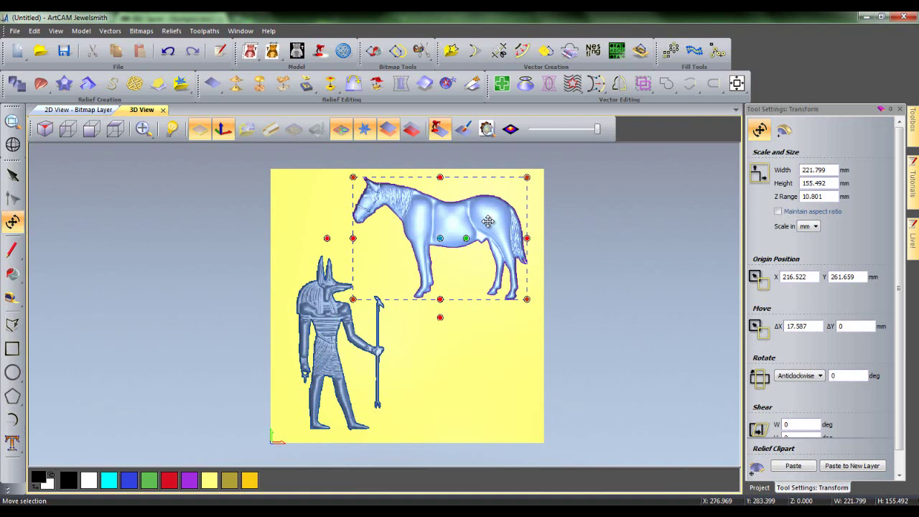
# Step: Scale the horse relief about its centre to 231.833 mm wide by 156.064 mm high
pyautogui.moveTo(527, 300)
pyautogui.mouseDown()
pyautogui.moveTo(625, 382)
pyautogui.moveTo(524, 290)
pyautogui.mouseUp()
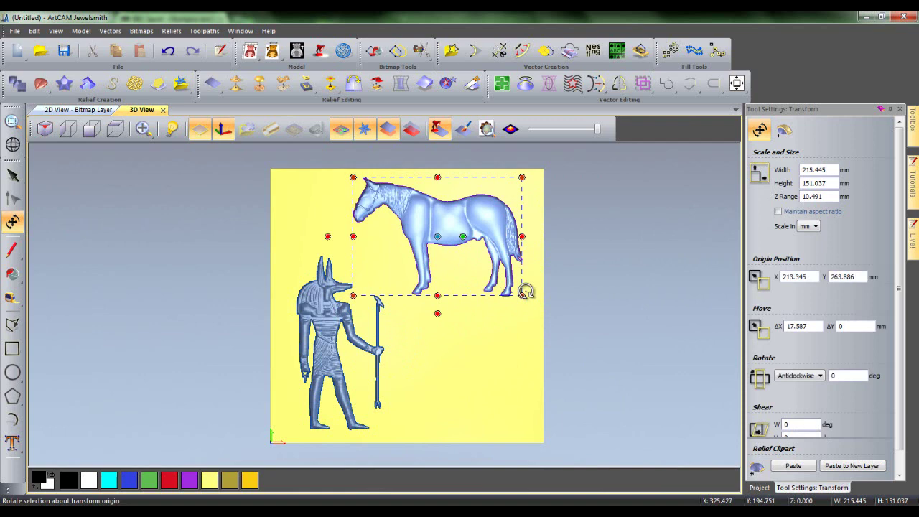
pyautogui.press('alt')
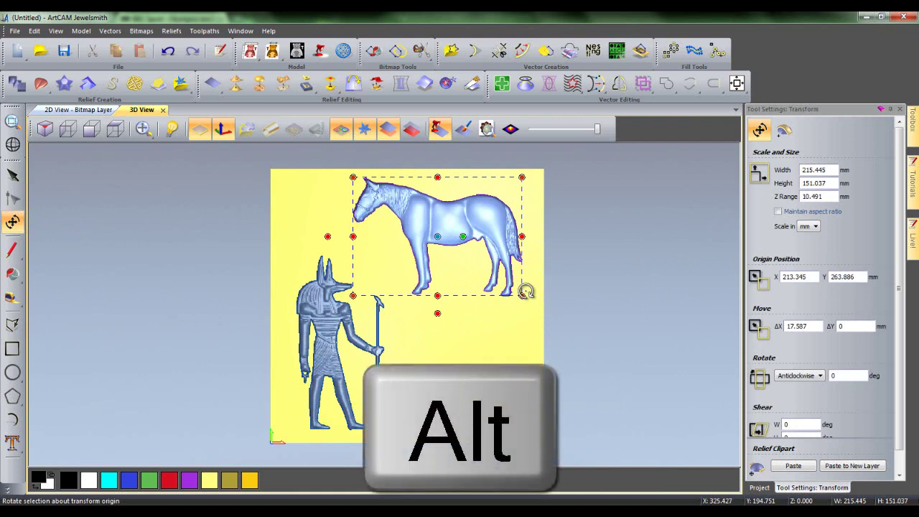
pyautogui.moveTo(526, 292)
pyautogui.mouseDown()
pyautogui.moveTo(596, 356)
pyautogui.moveTo(529, 296)
pyautogui.mouseUp()
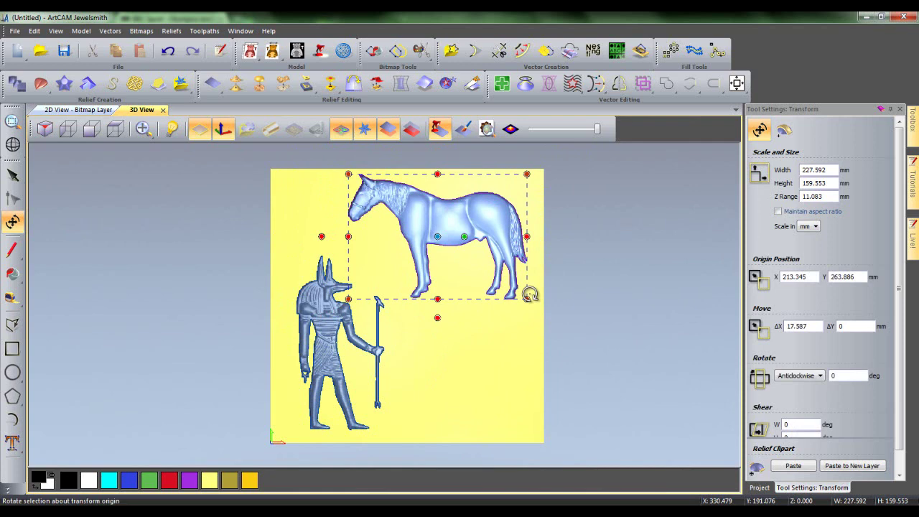
pyautogui.moveTo(527, 237)
pyautogui.mouseDown()
pyautogui.moveTo(593, 241)
pyautogui.moveTo(525, 237)
pyautogui.mouseUp()
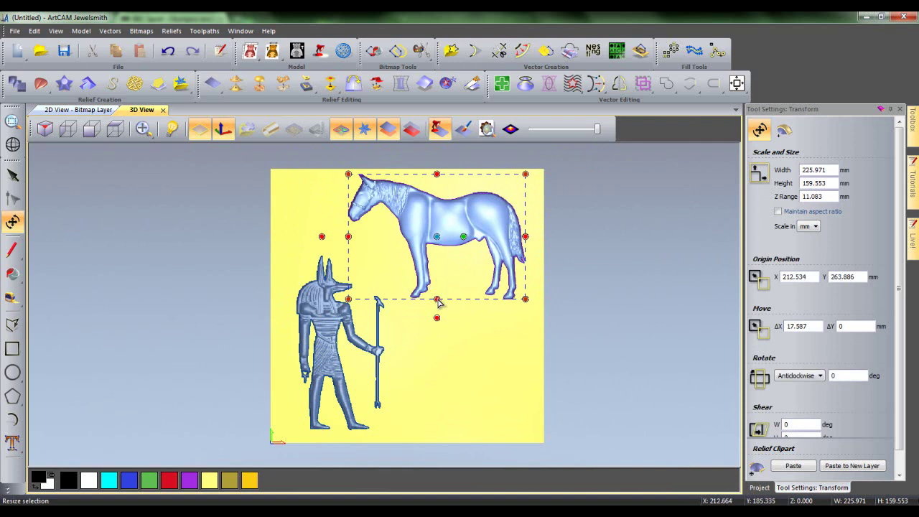
pyautogui.moveTo(437, 302)
pyautogui.mouseDown()
pyautogui.moveTo(435, 344)
pyautogui.moveTo(433, 296)
pyautogui.mouseUp()
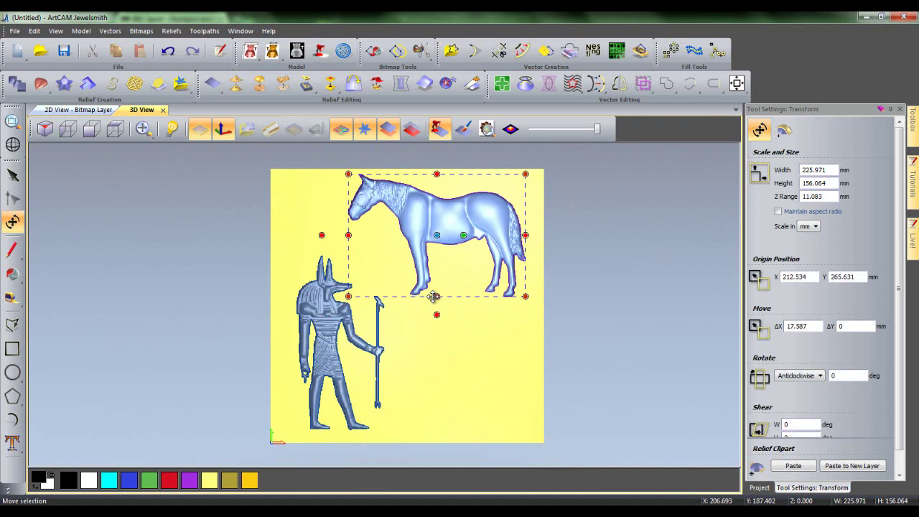
pyautogui.press('alt')
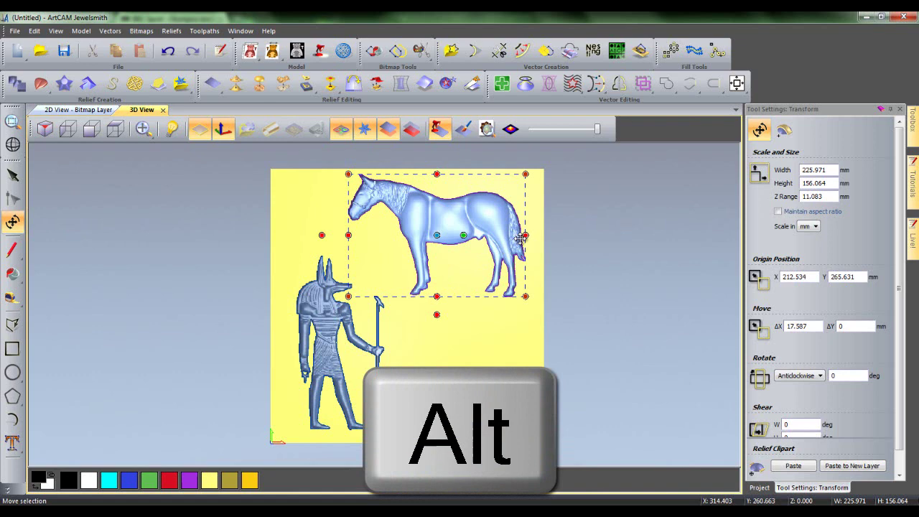
pyautogui.moveTo(534, 242)
pyautogui.keyDown('alt'); pyautogui.mouseDown()
pyautogui.moveTo(581, 242)
pyautogui.moveTo(527, 236)
pyautogui.mouseUp(); pyautogui.keyUp('alt')
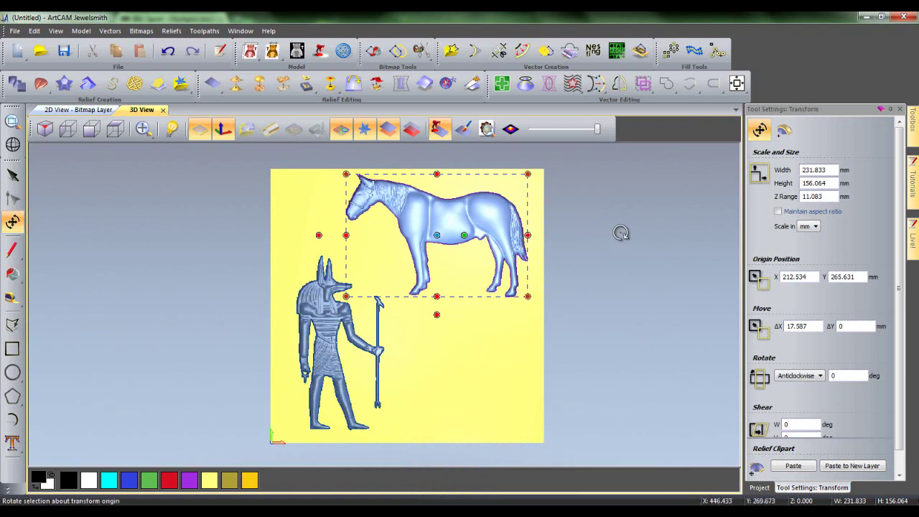
# Step: Rotate the horse relief by -0.632°, leaving its transform origin at X 213.876, Y 263.687 mm
pyautogui.moveTo(621, 236); pyautogui.dragTo(597, 230)
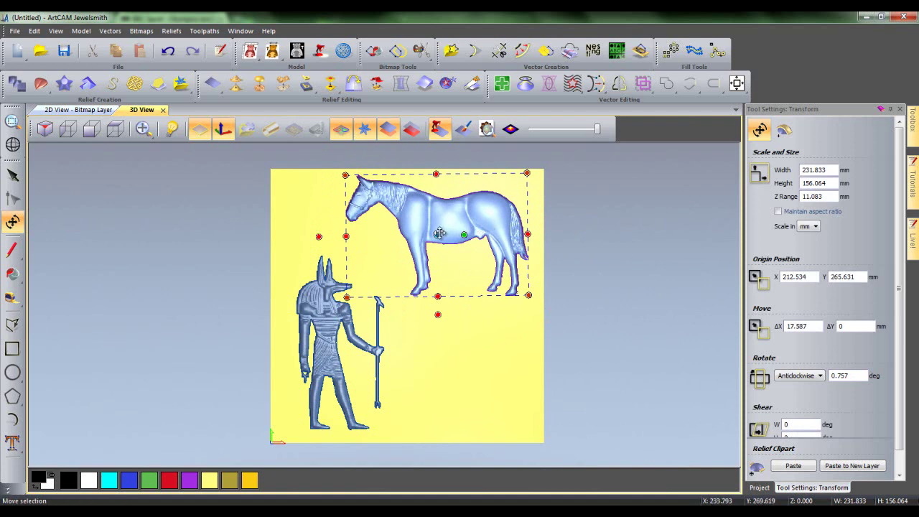
pyautogui.moveTo(463, 234); pyautogui.dragTo(304, 273)
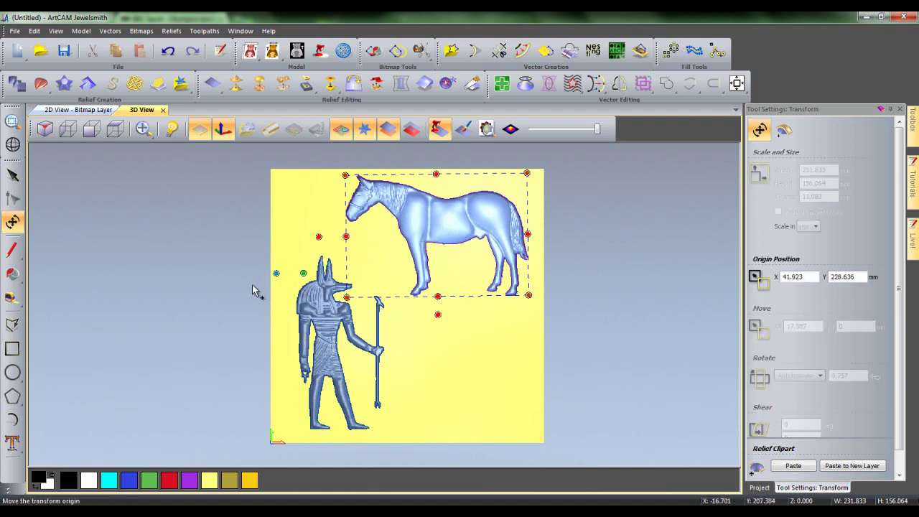
pyautogui.moveTo(253, 285); pyautogui.dragTo(300, 341)
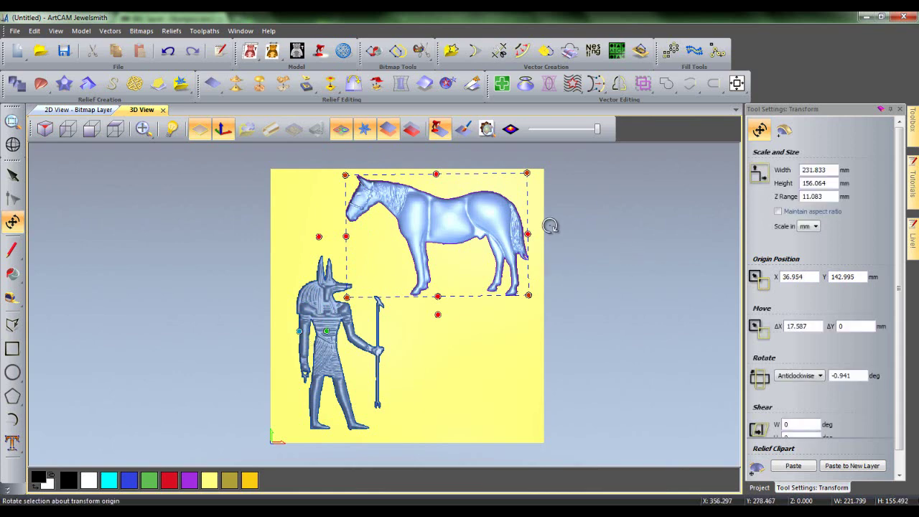
pyautogui.moveTo(556, 213)
pyautogui.mouseDown()
pyautogui.moveTo(587, 350)
pyautogui.moveTo(572, 275)
pyautogui.moveTo(480, 188)
pyautogui.moveTo(558, 265)
pyautogui.moveTo(579, 304)
pyautogui.moveTo(587, 269)
pyautogui.moveTo(551, 219)
pyautogui.mouseUp()
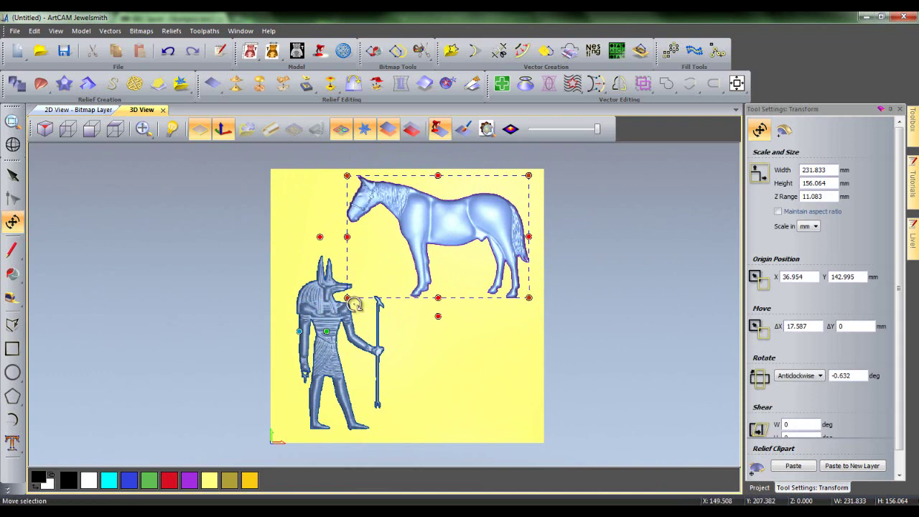
pyautogui.moveTo(326, 331); pyautogui.dragTo(437, 234)
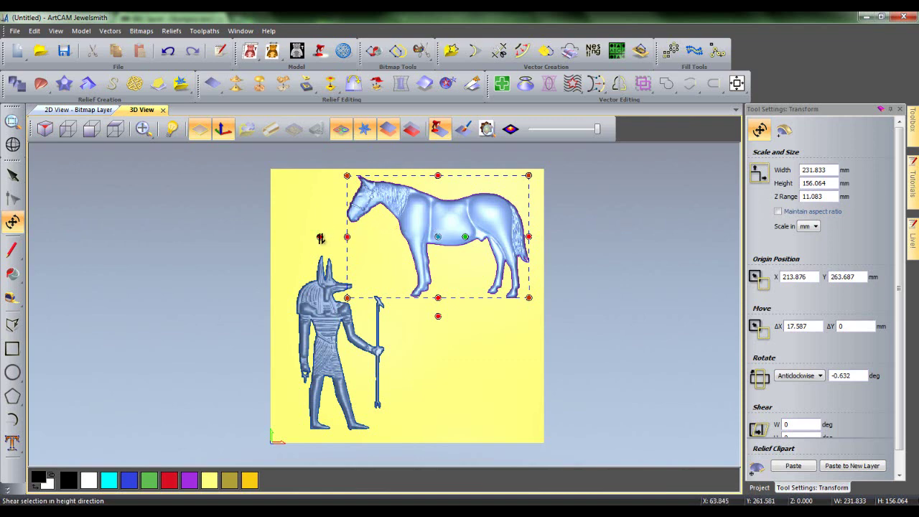
pyautogui.moveTo(320, 236)
pyautogui.mouseDown()
pyautogui.moveTo(320, 254)
pyautogui.moveTo(320, 183)
pyautogui.moveTo(327, 287)
pyautogui.moveTo(322, 239)
pyautogui.mouseUp()
pyautogui.moveTo(435, 314)
pyautogui.mouseDown()
pyautogui.moveTo(496, 314)
pyautogui.moveTo(369, 317)
pyautogui.moveTo(436, 320)
pyautogui.mouseUp()
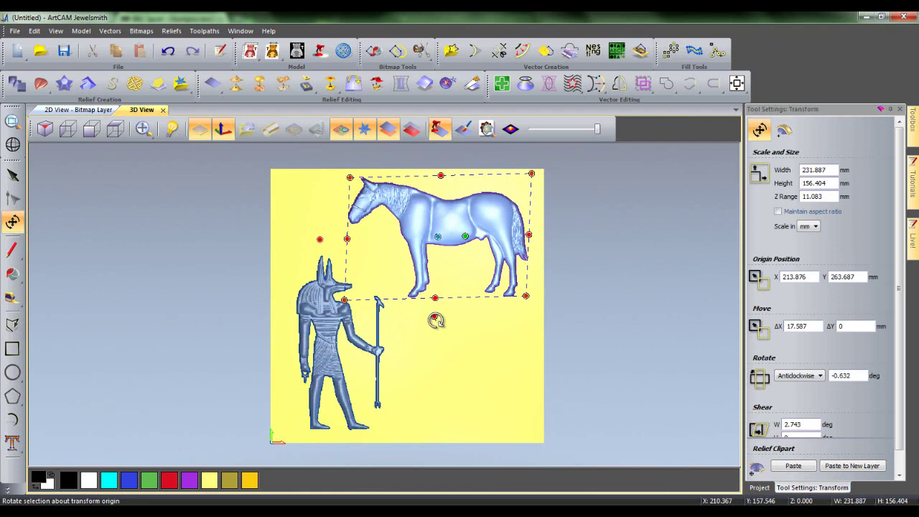
pyautogui.moveTo(436, 320); pyautogui.dragTo(485, 320)
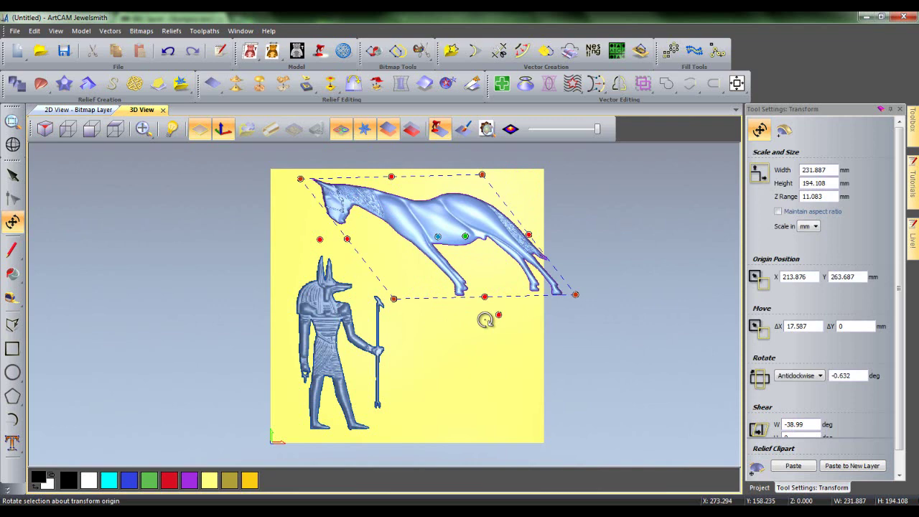
pyautogui.press('space')
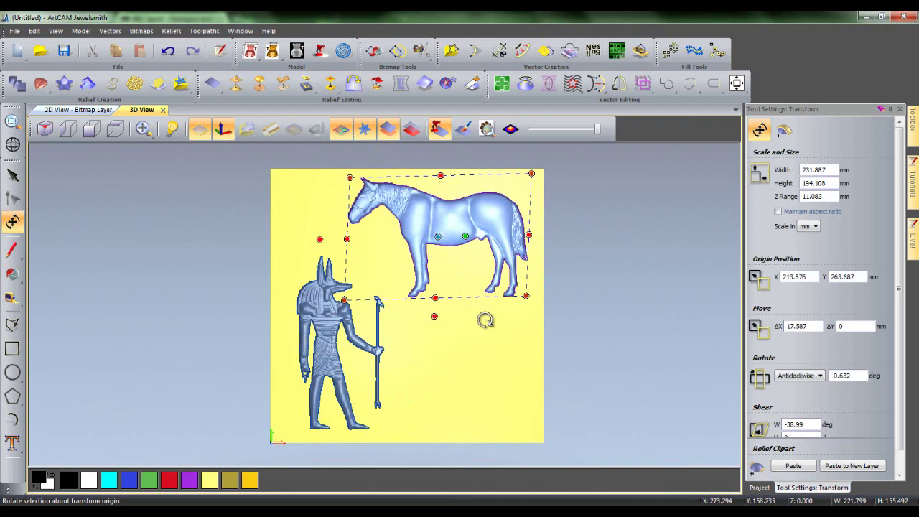
pyautogui.press('=')
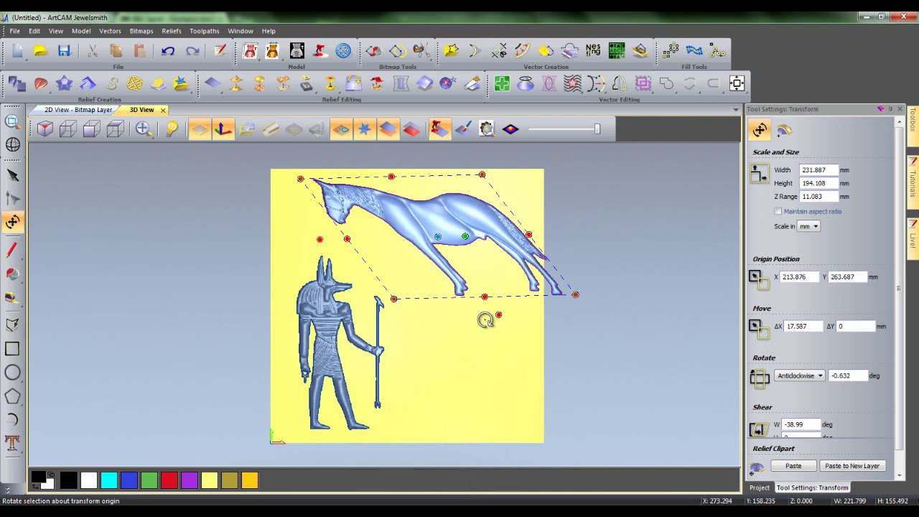
pyautogui.hotkey('ctrl', 'z')
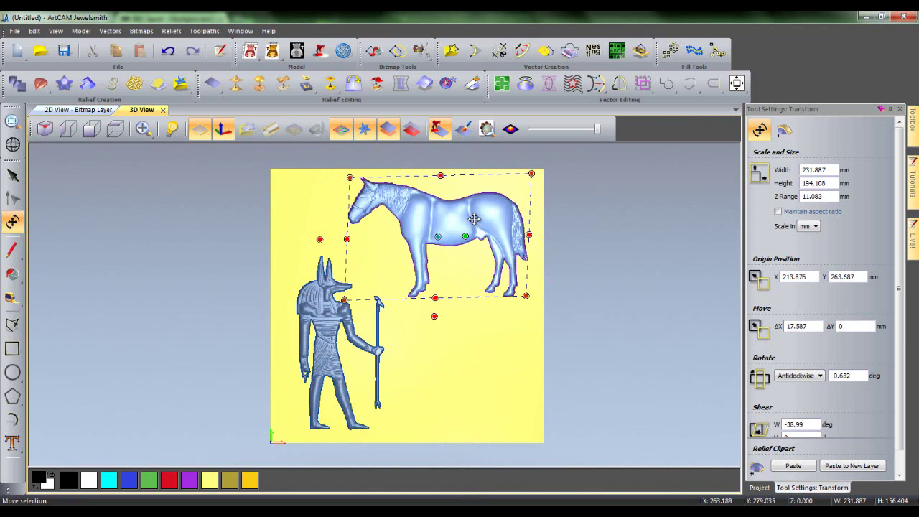
# Step: Try moving the horse toward the lower right, then cancel so it stays above Anubis
pyautogui.moveTo(470, 227); pyautogui.dragTo(598, 321)
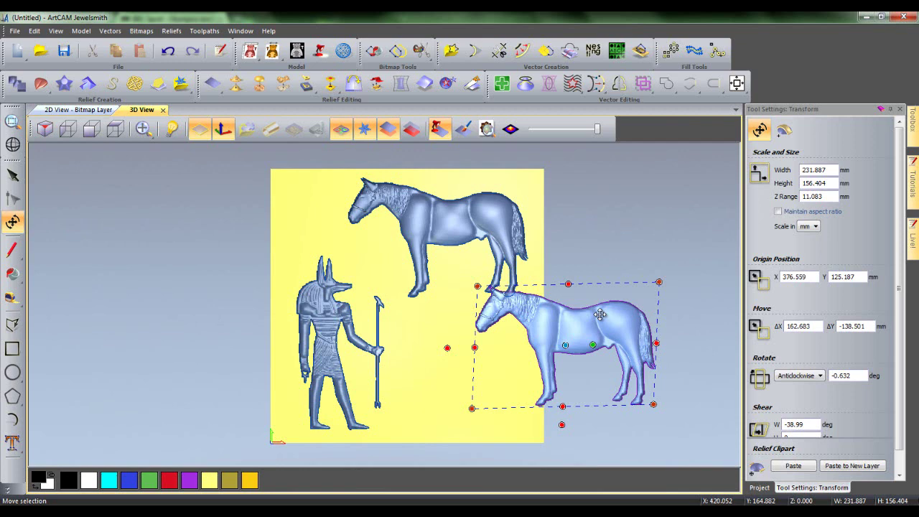
pyautogui.press('Escape')
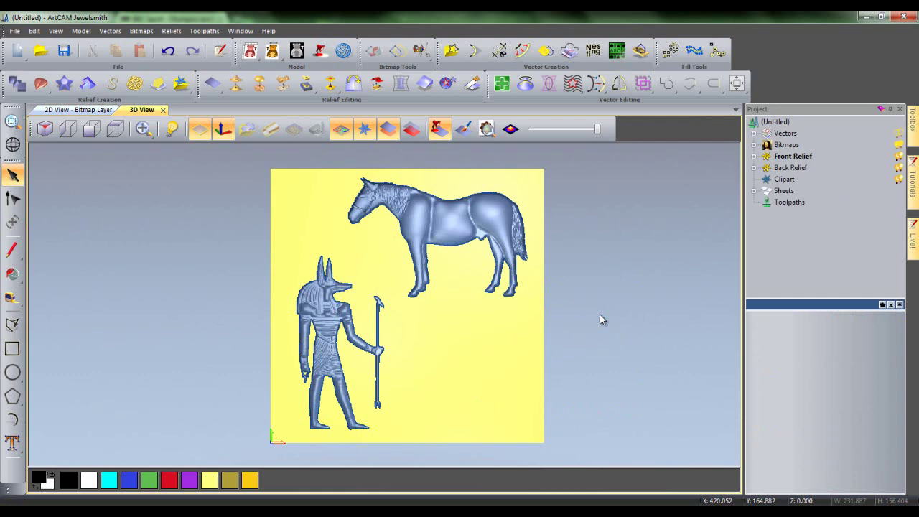
# Step: Shrink the horse to 179.828 × 119.752 mm and move it down beside Anubis's staff
pyautogui.click(451, 222)
pyautogui.press('t')
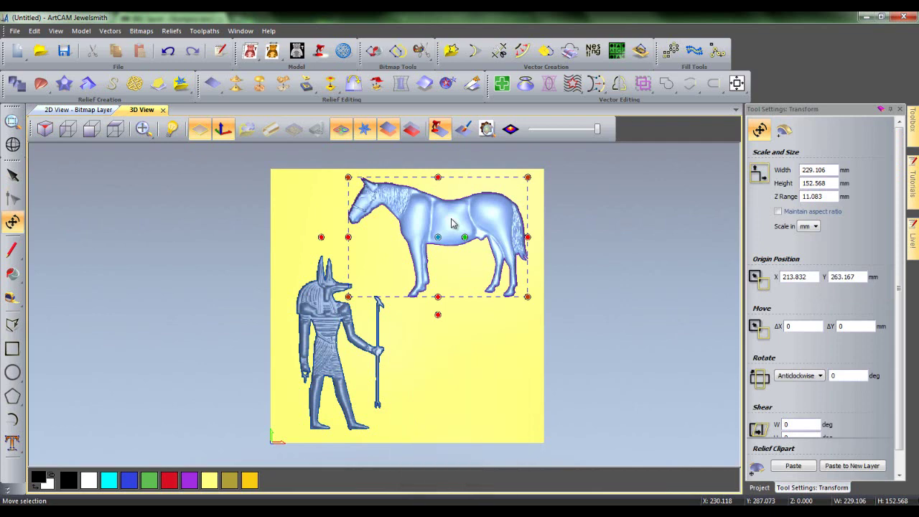
pyautogui.moveTo(450, 223); pyautogui.dragTo(407, 364)
pyautogui.moveTo(306, 319); pyautogui.dragTo(344, 345)
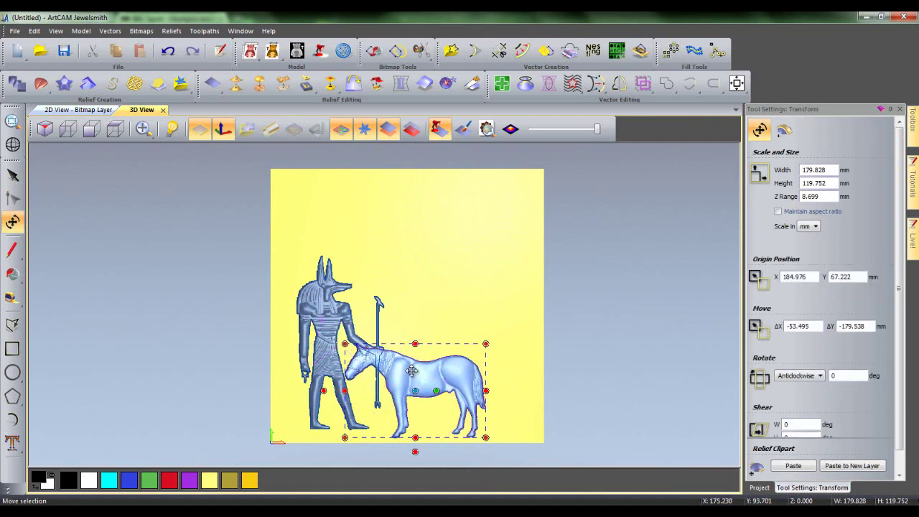
pyautogui.moveTo(412, 371); pyautogui.dragTo(393, 362)
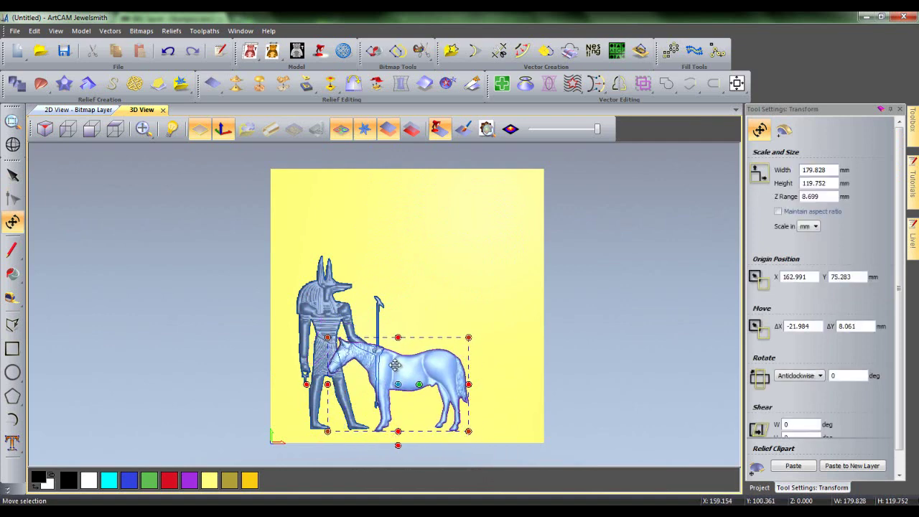
# Step: Mirror Anubis, shrink it to 72.273 × 150.967 mm and stand it on the horse's back
pyautogui.click(322, 296)
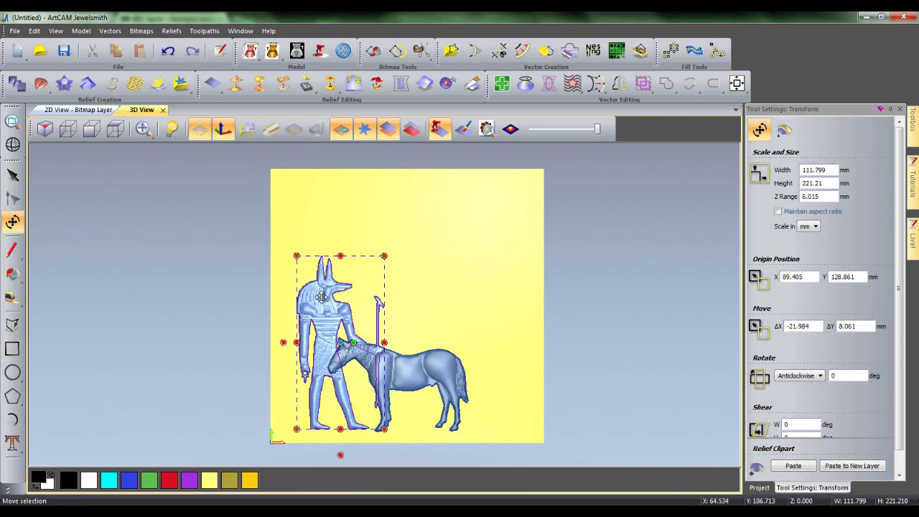
pyautogui.moveTo(321, 296); pyautogui.dragTo(397, 216)
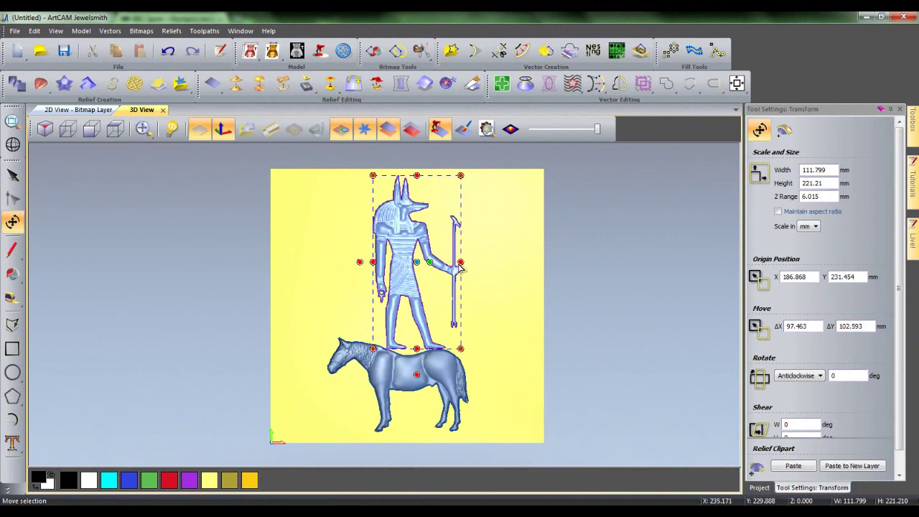
pyautogui.moveTo(460, 261); pyautogui.dragTo(289, 269)
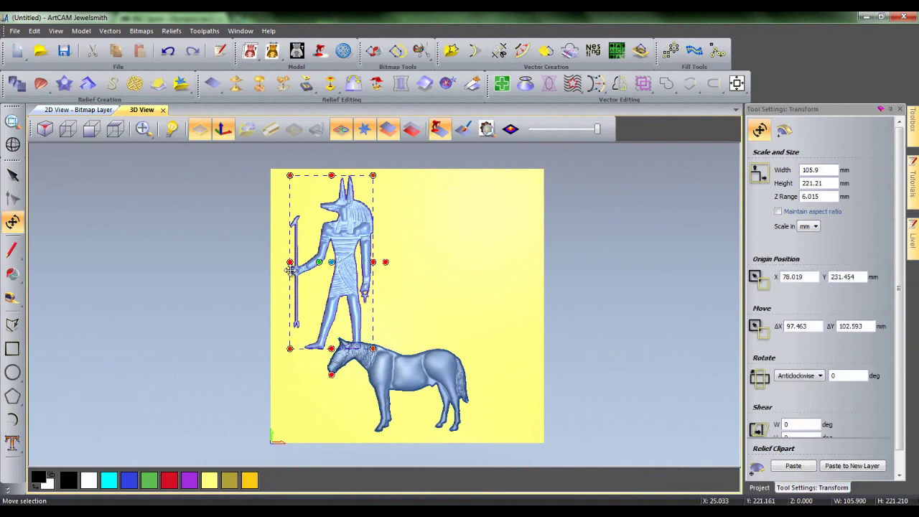
pyautogui.moveTo(290, 176); pyautogui.dragTo(315, 231)
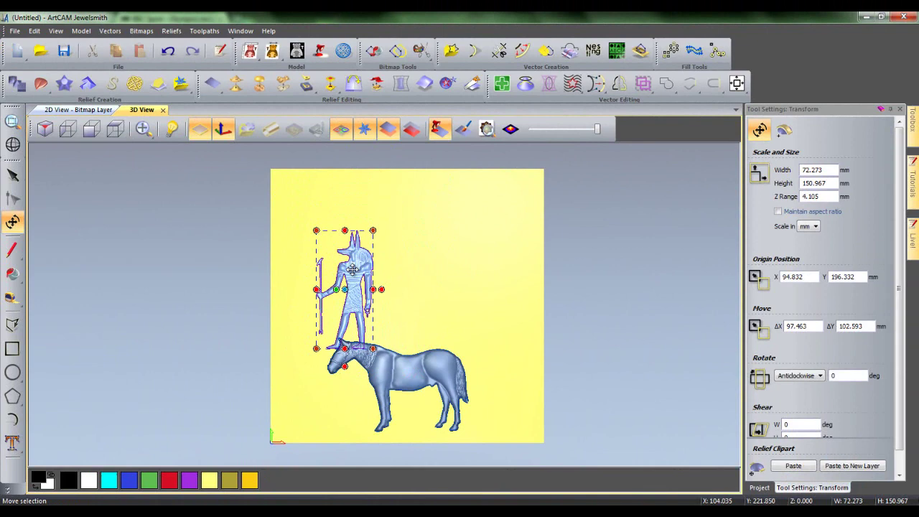
pyautogui.moveTo(352, 269); pyautogui.dragTo(415, 278)
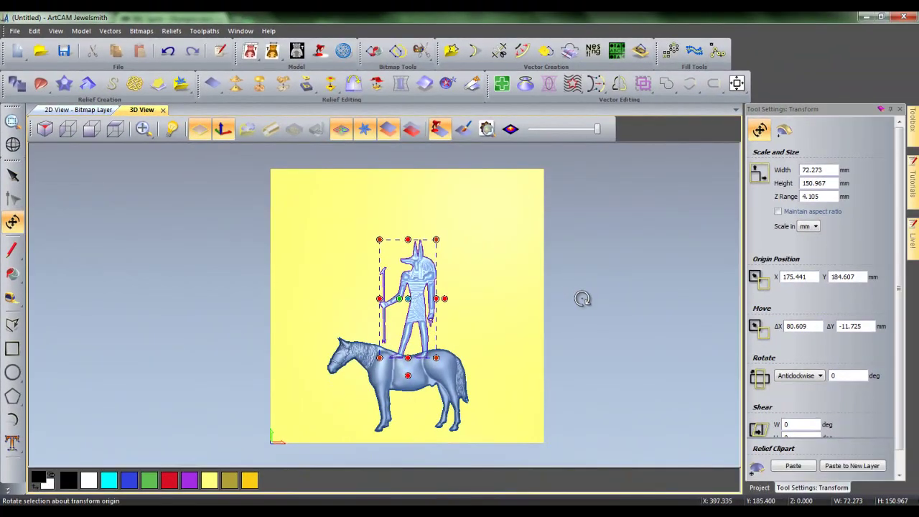
pyautogui.press('Escape')
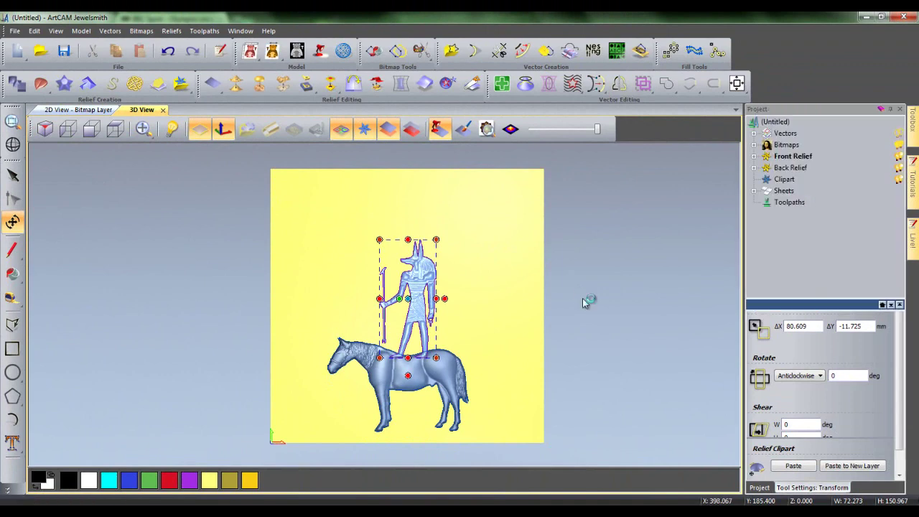